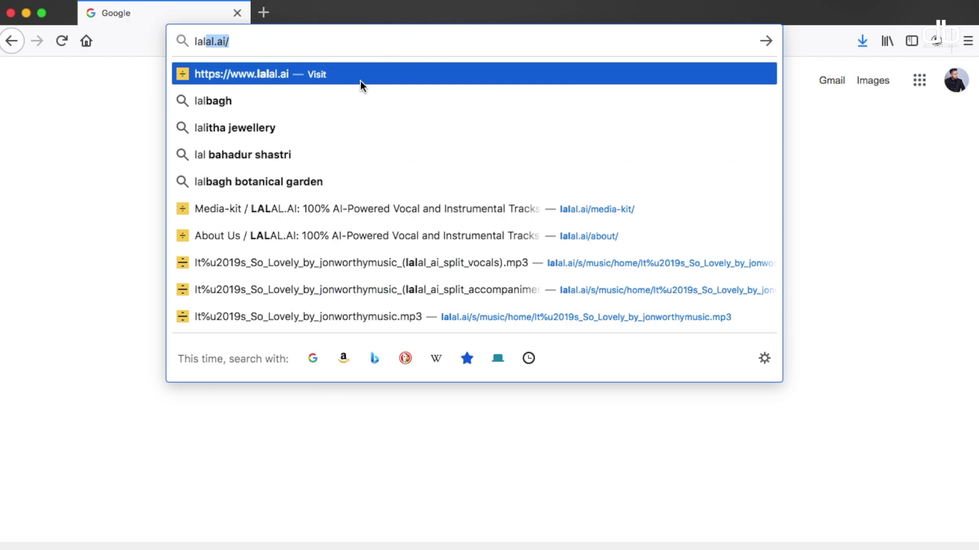
pyautogui.click(361, 80)
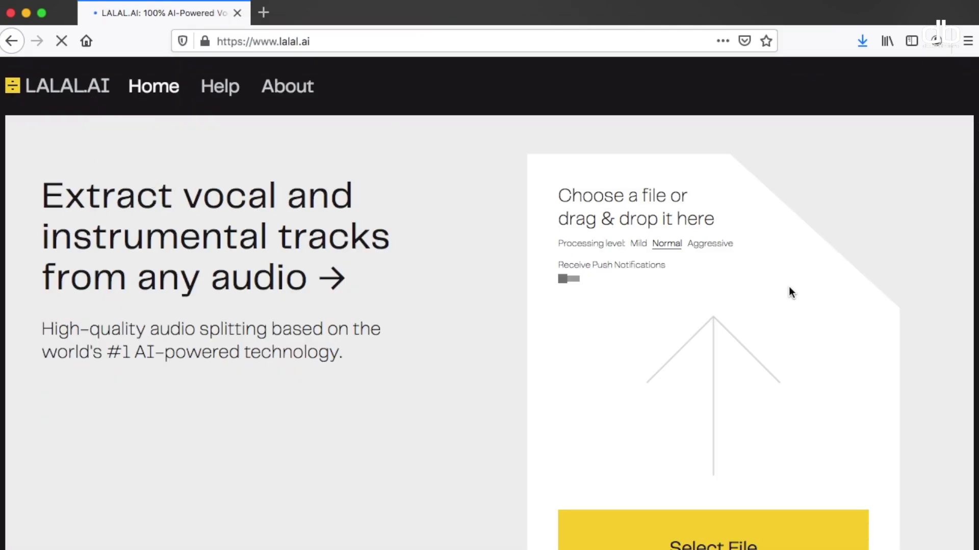
pyautogui.scroll(-2, 919, 317)
pyautogui.scroll(-5, 918, 313)
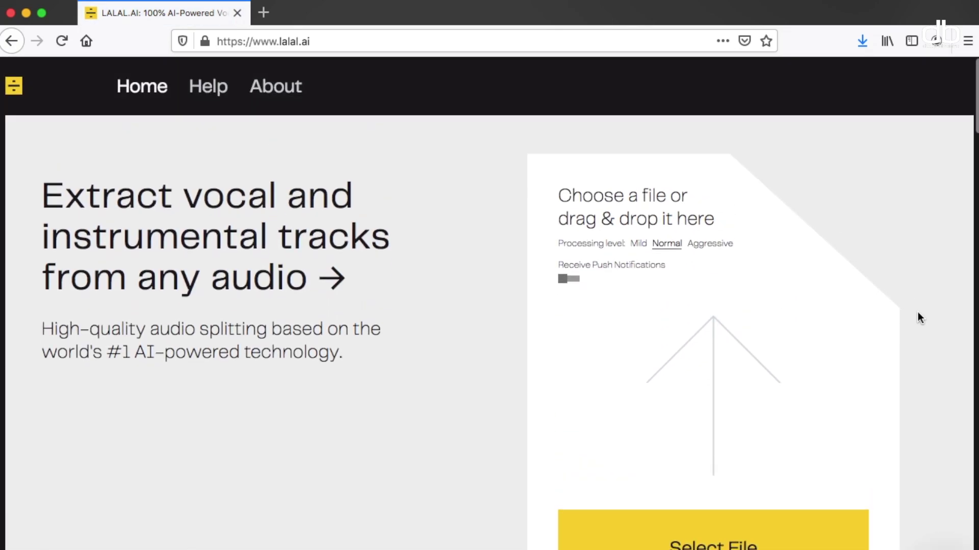
pyautogui.scroll(-3, 917, 312)
pyautogui.scroll(10, 918, 312)
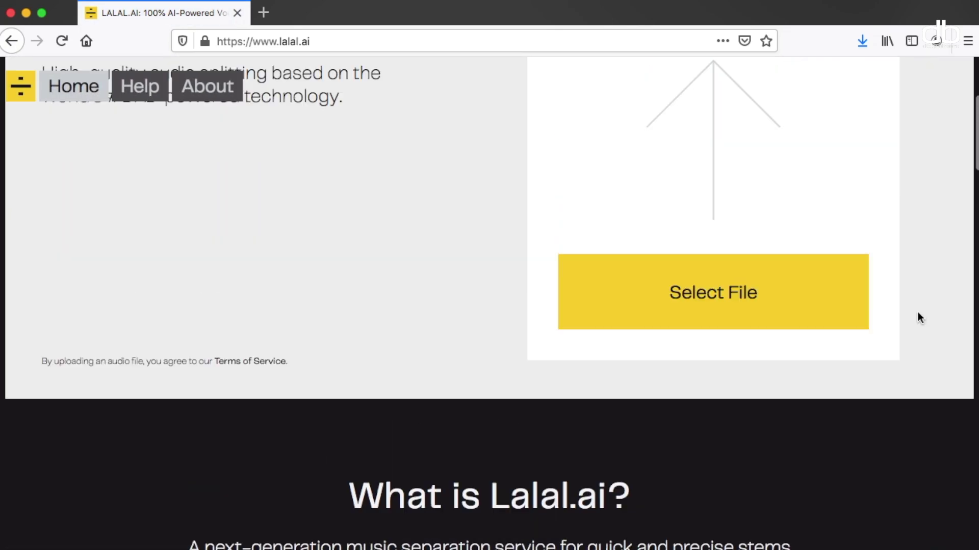
pyautogui.scroll(-2, 918, 312)
pyautogui.scroll(5, 917, 312)
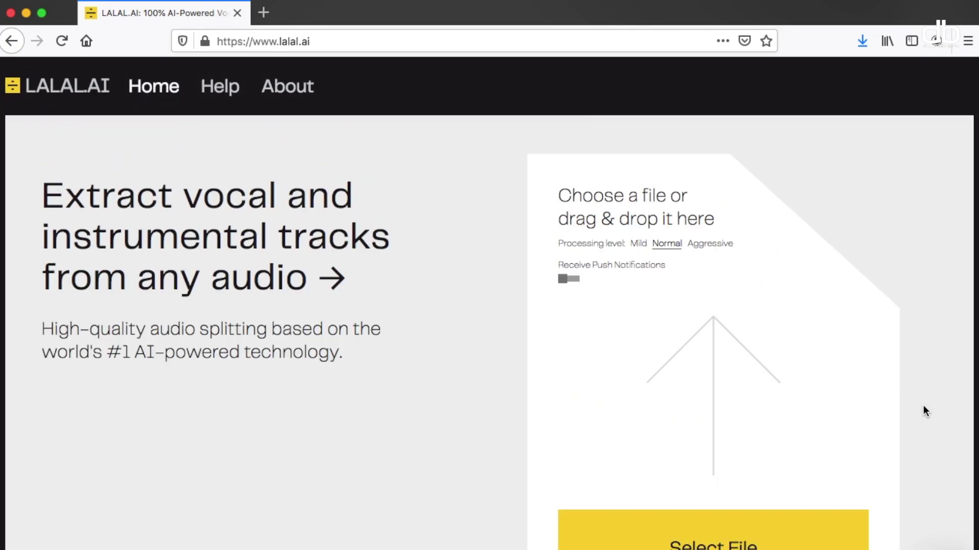
pyautogui.scroll(-5, 923, 406)
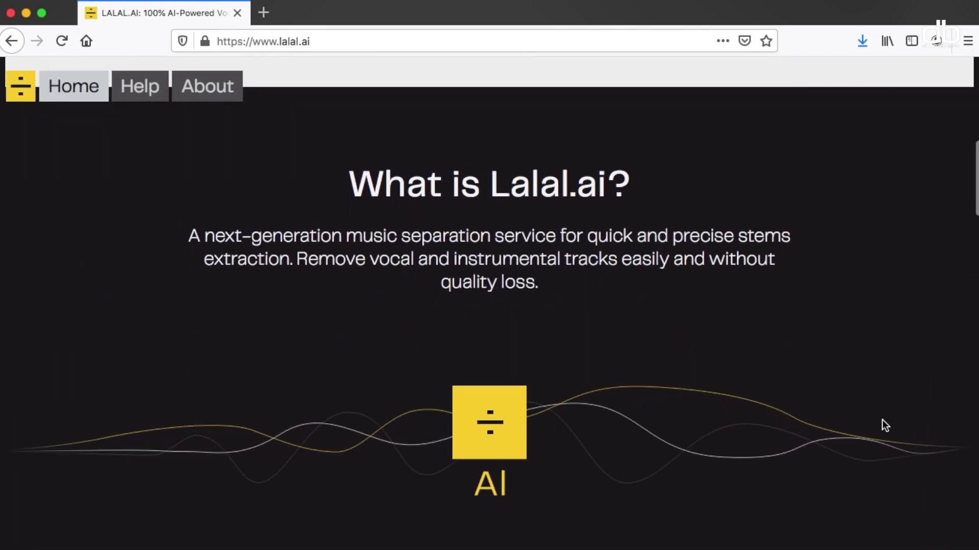
pyautogui.scroll(-2, 931, 382)
pyautogui.scroll(-7, 933, 384)
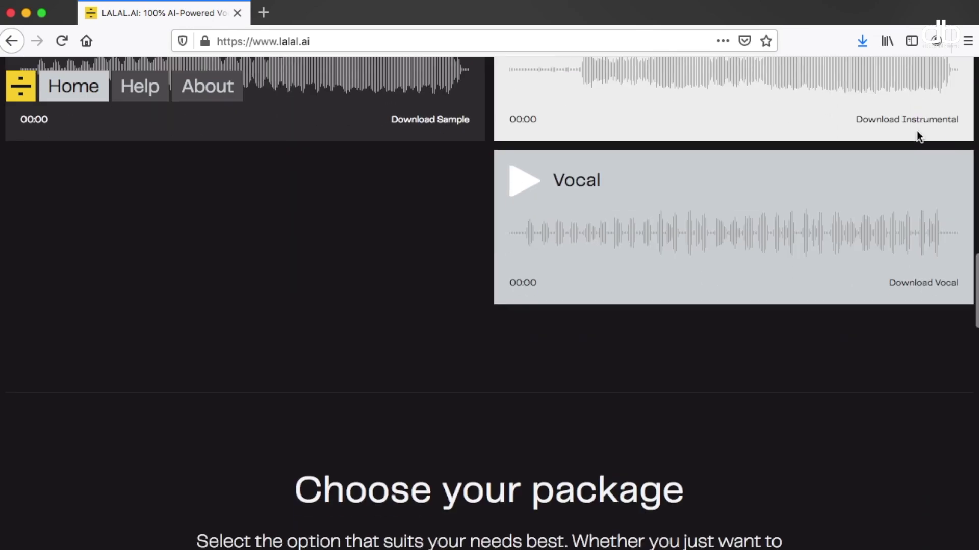
pyautogui.scroll(-10, 916, 131)
pyautogui.scroll(-2, 917, 130)
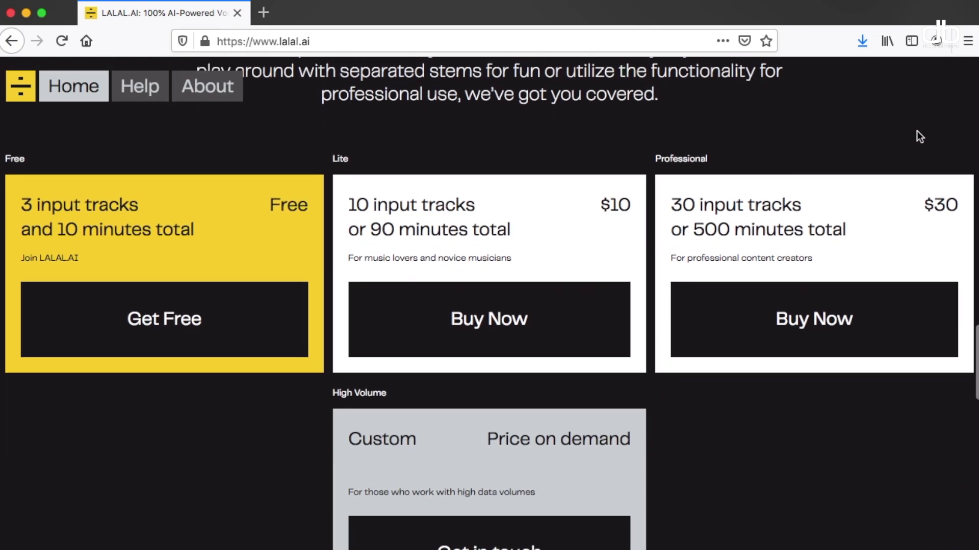
pyautogui.scroll(4, 917, 130)
pyautogui.scroll(-3, 920, 137)
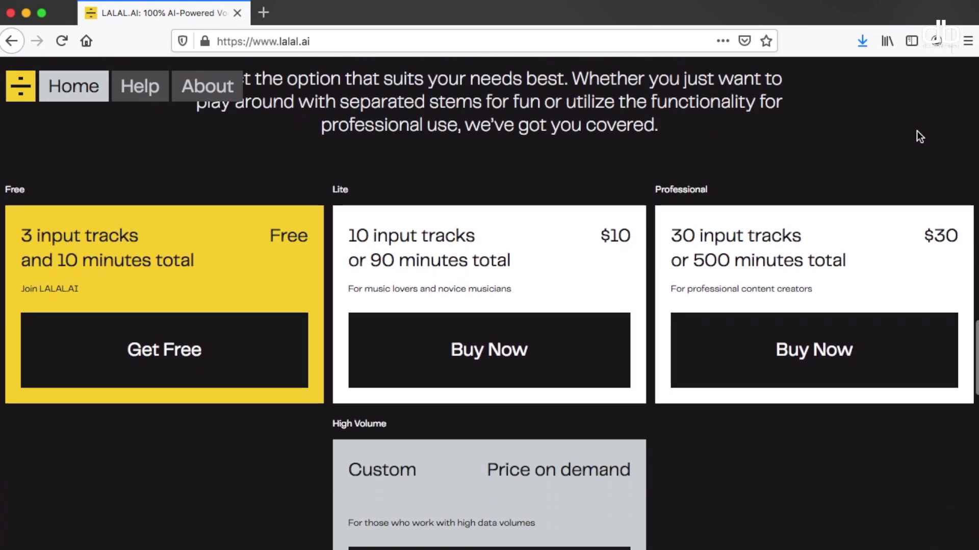
pyautogui.scroll(12, 919, 137)
pyautogui.scroll(-6, 916, 131)
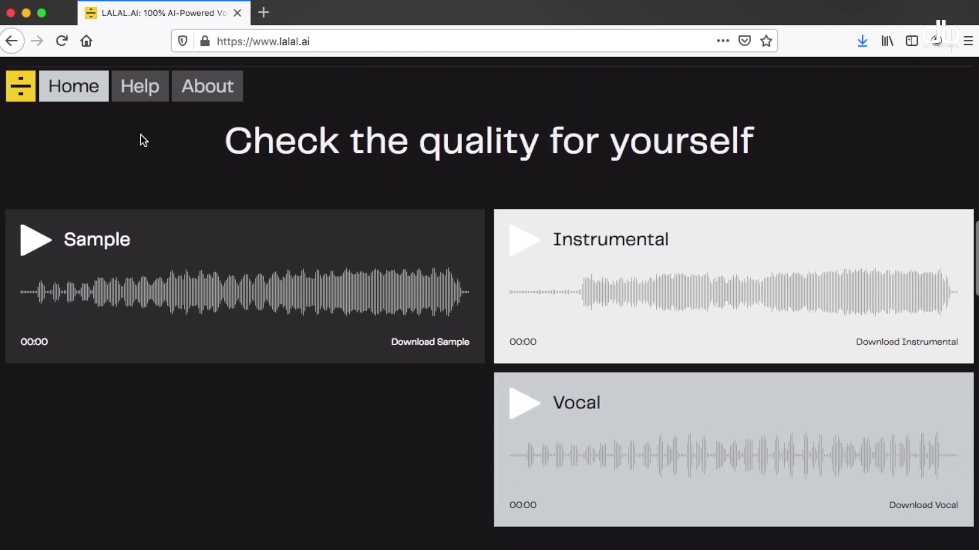
# - Play the Sample demo track and seek ahead twice along its waveform
pyautogui.click(38, 246)
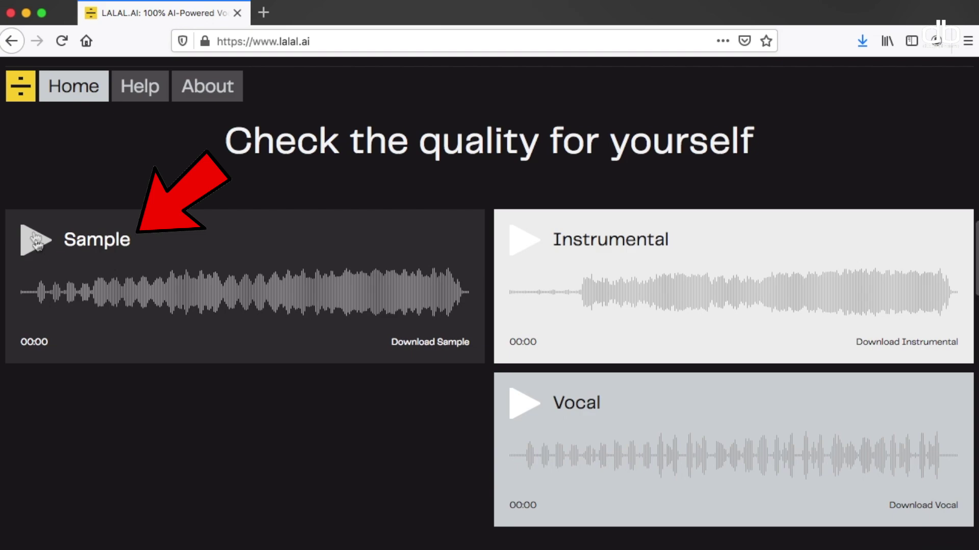
pyautogui.click(36, 297)
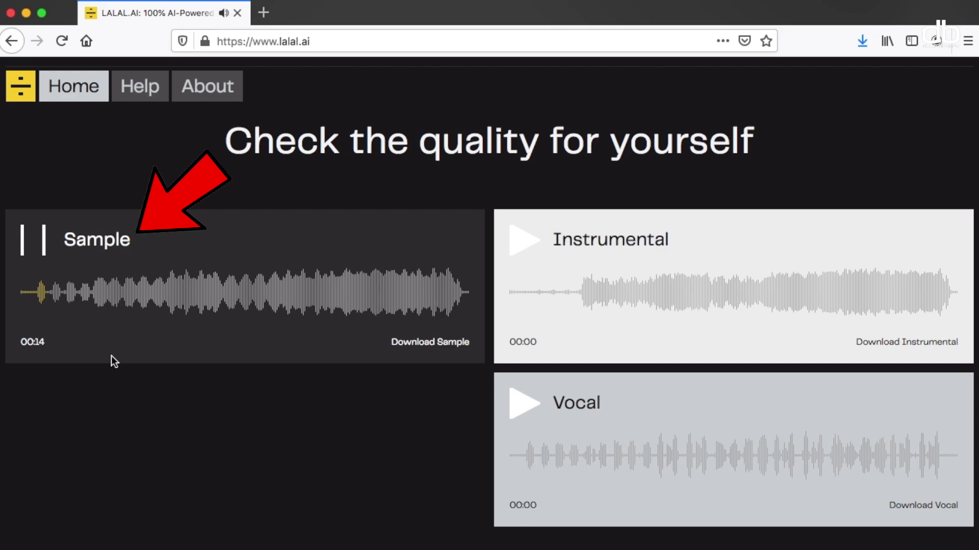
pyautogui.click(167, 294)
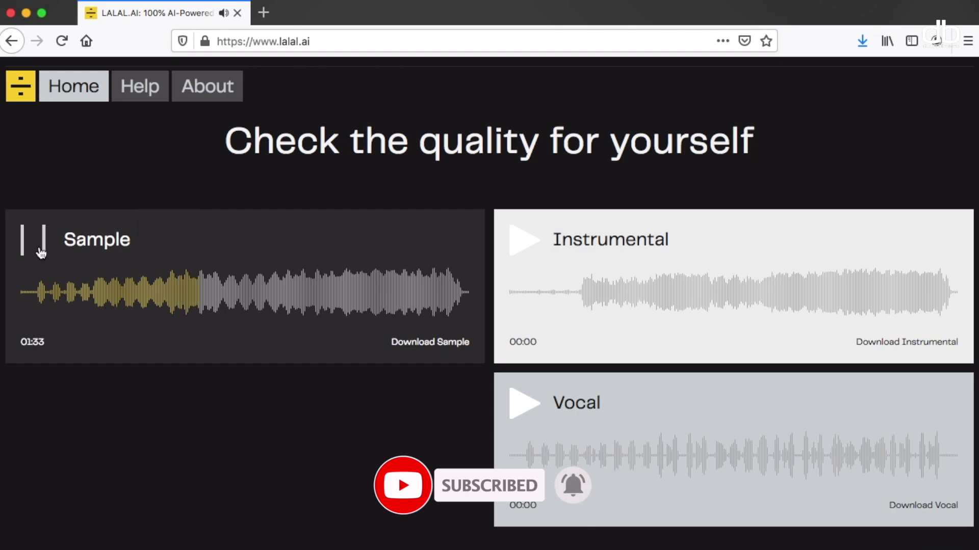
# - Pause the Sample at 01:33, then play the Instrumental stem, seek ahead, and pause at 01:25
pyautogui.click(41, 253)
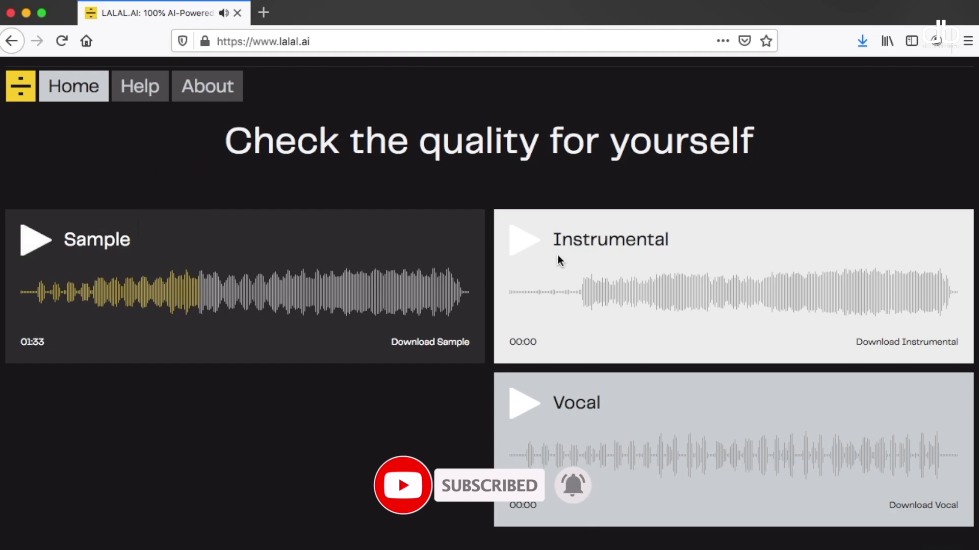
pyautogui.click(520, 239)
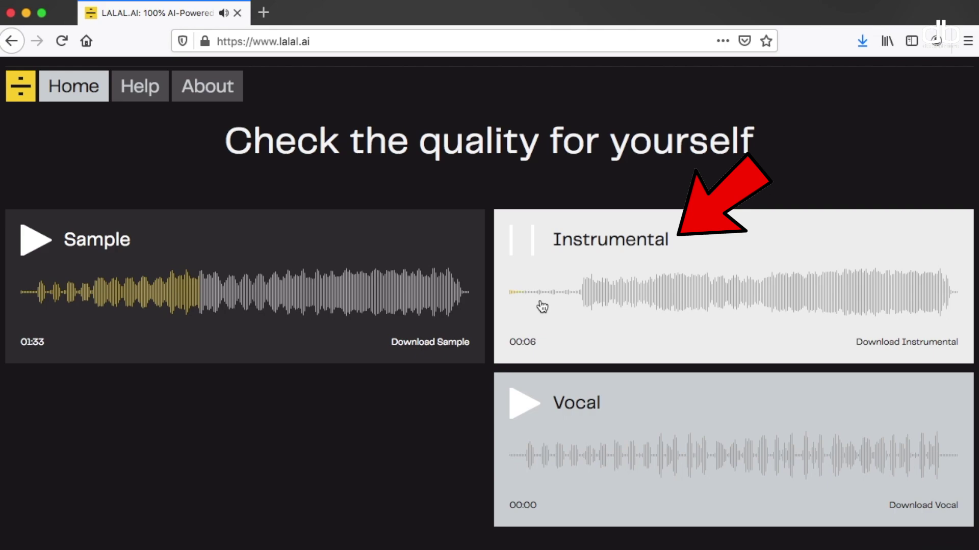
pyautogui.click(579, 297)
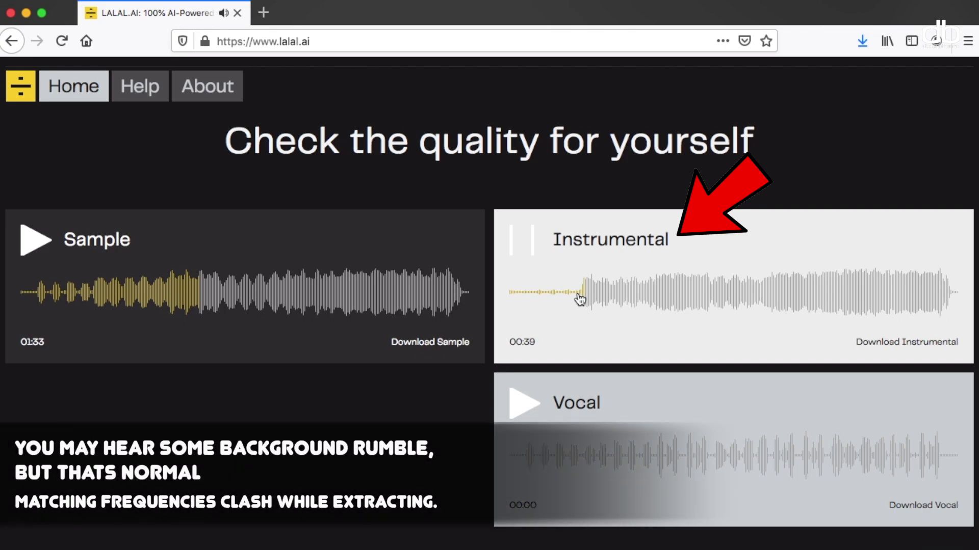
pyautogui.click(656, 295)
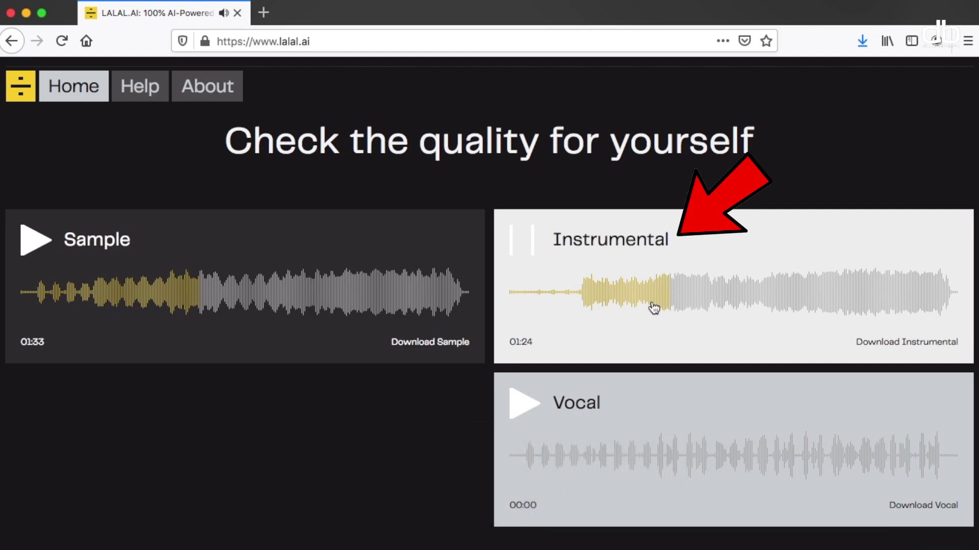
pyautogui.click(521, 243)
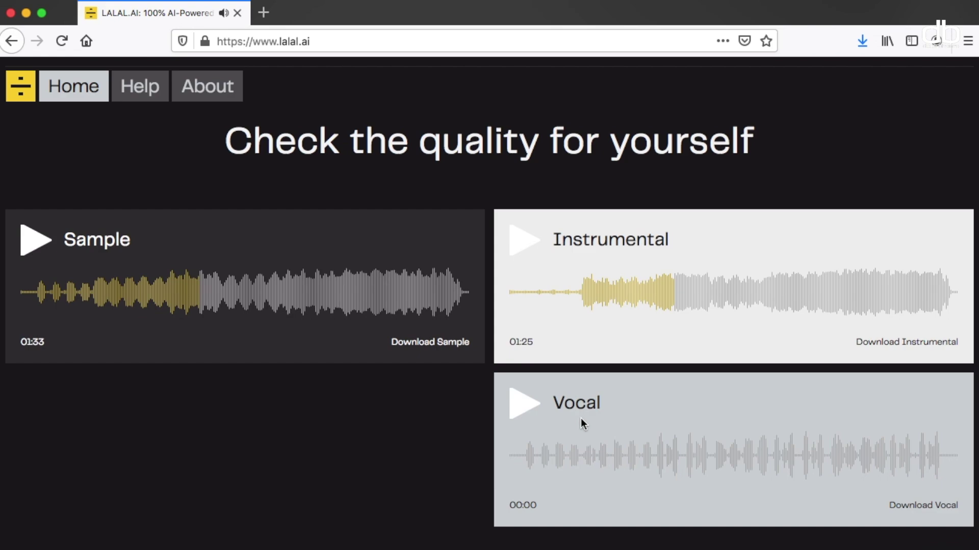
# - Play the Vocal demo stem, skip ahead to 01:17, and pause it at 01:32
pyautogui.click(521, 403)
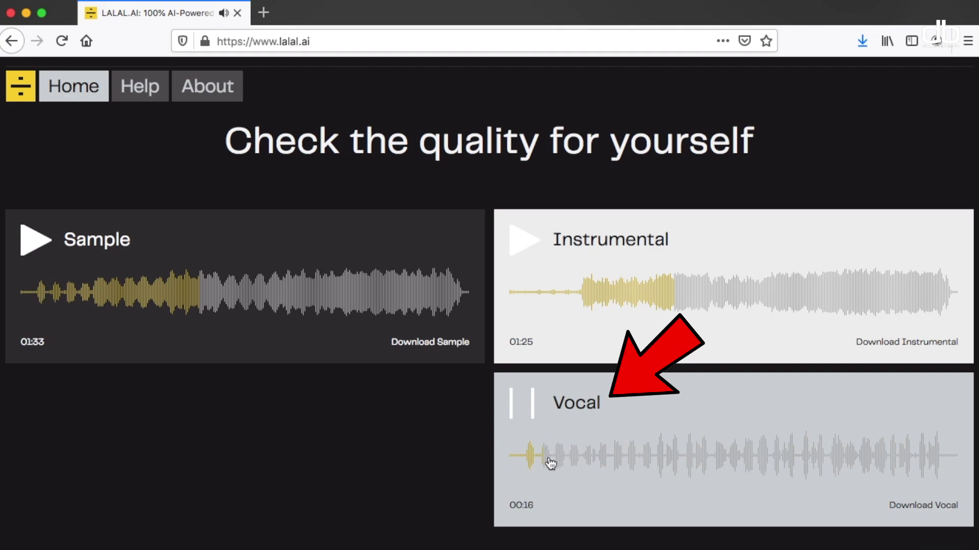
pyautogui.click(657, 460)
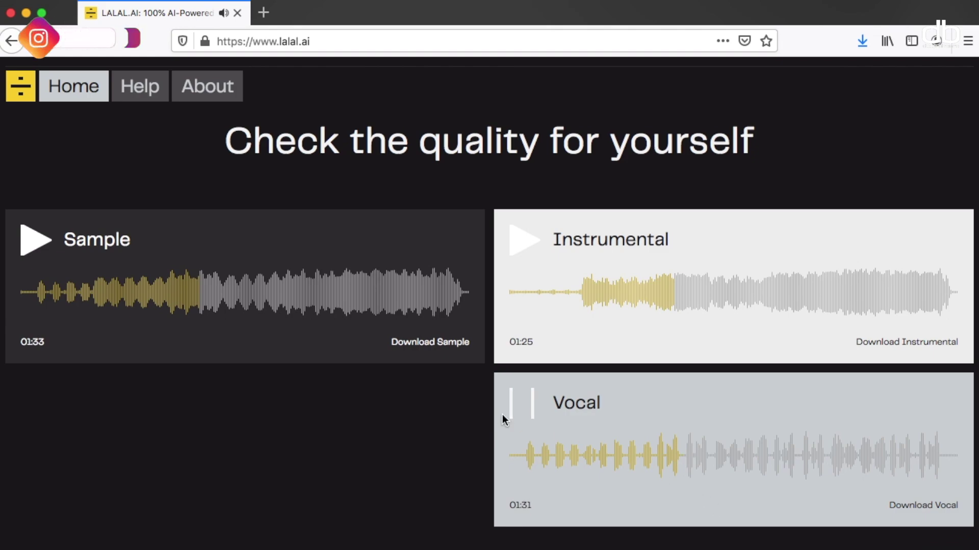
pyautogui.click(521, 403)
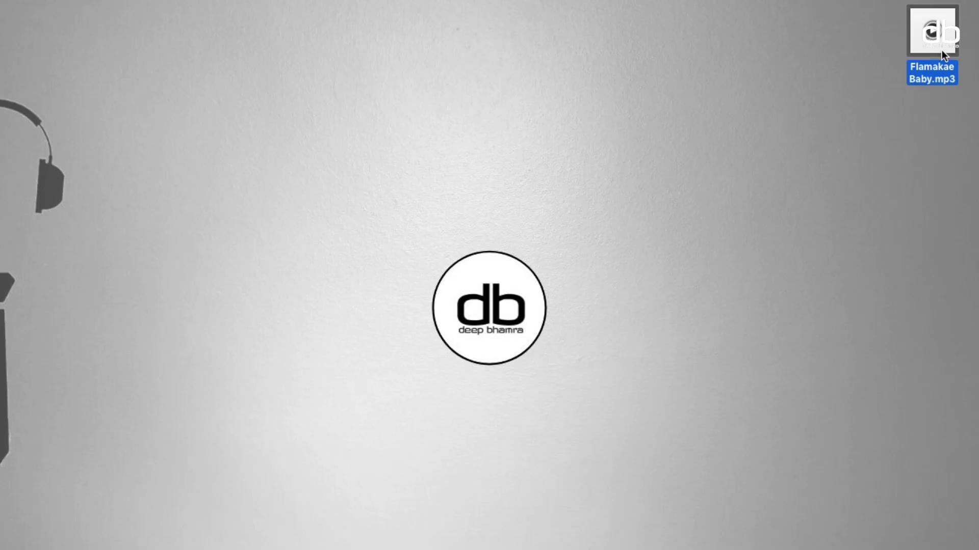
# - Quick Look preview Flamakae Baby.mp3 (3:49) on the desktop, then return to the LALAL.AI browser window
pyautogui.moveTo(941, 50); pyautogui.dragTo(948, 309)
pyautogui.click(743, 493)
pyautogui.click(944, 305)
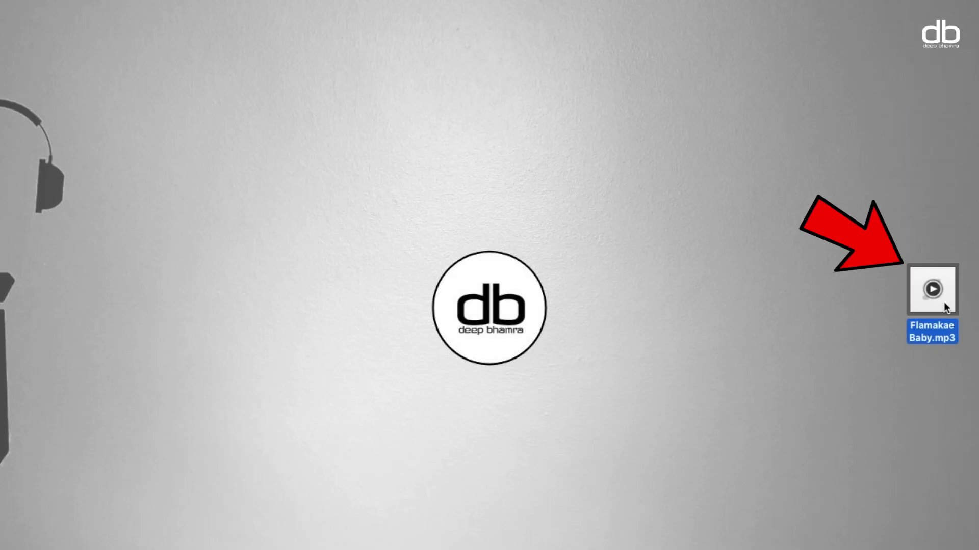
pyautogui.press('space')
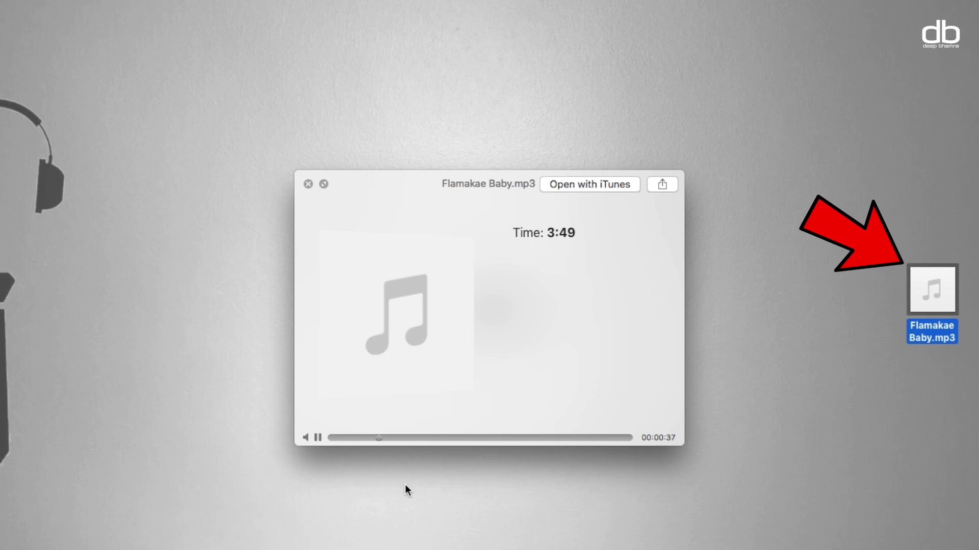
pyautogui.press('space')
pyautogui.click(806, 398)
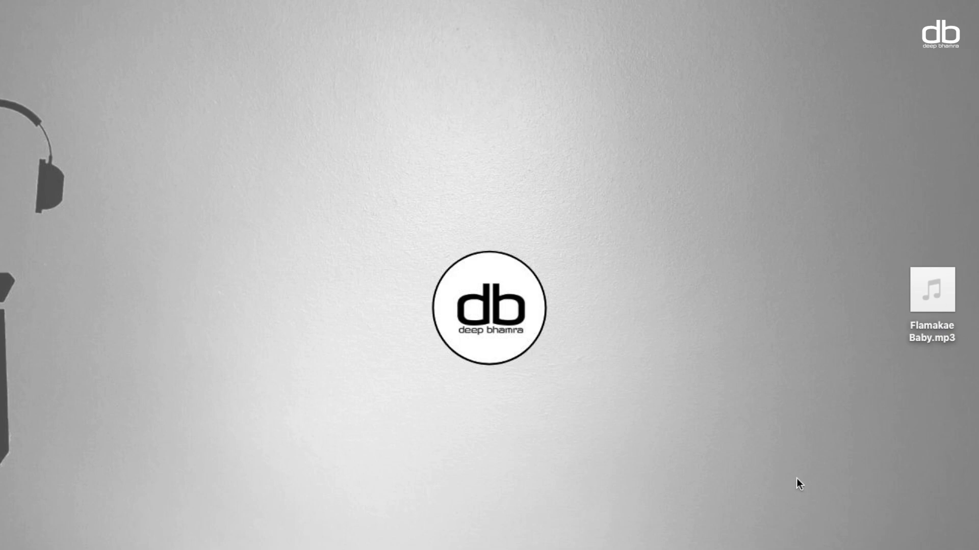
pyautogui.click(657, 542)
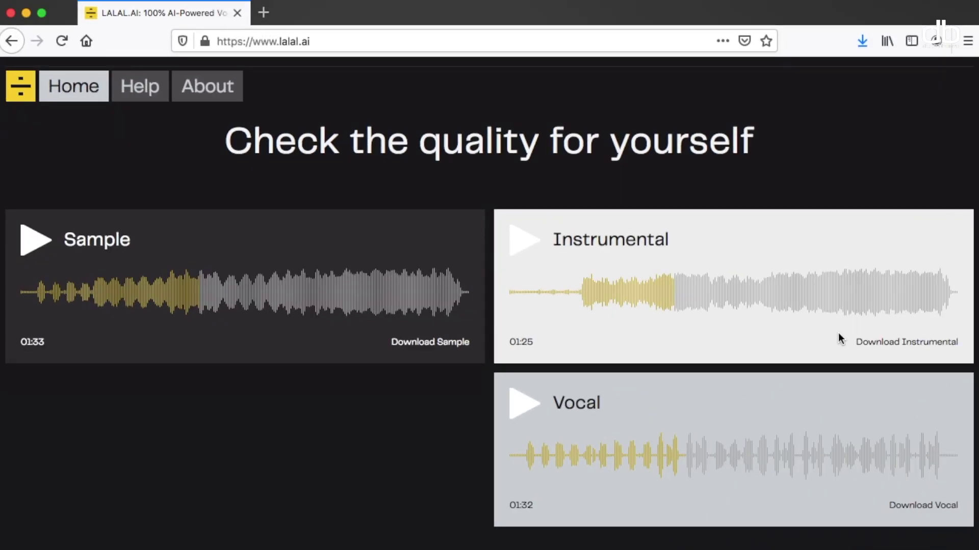
# - Scroll back to the Choose a file upload panel at Normal processing level
pyautogui.scroll(10, 838, 333)
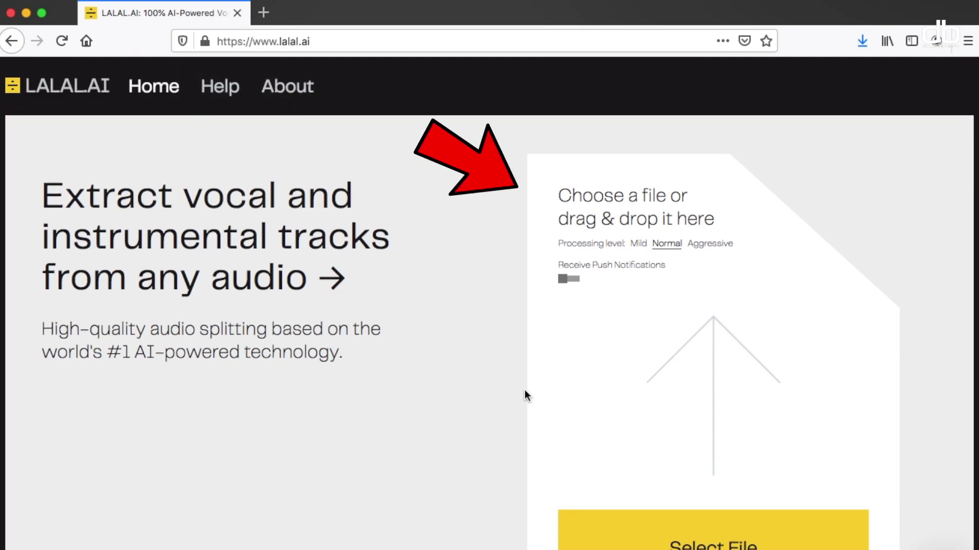
pyautogui.scroll(-1, 525, 389)
pyautogui.scroll(-1, 637, 323)
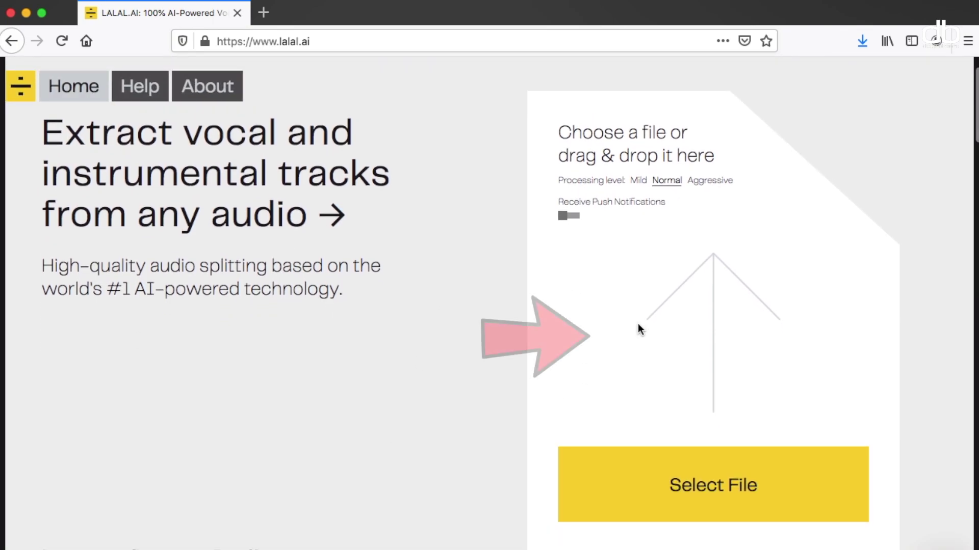
pyautogui.scroll(1, 638, 323)
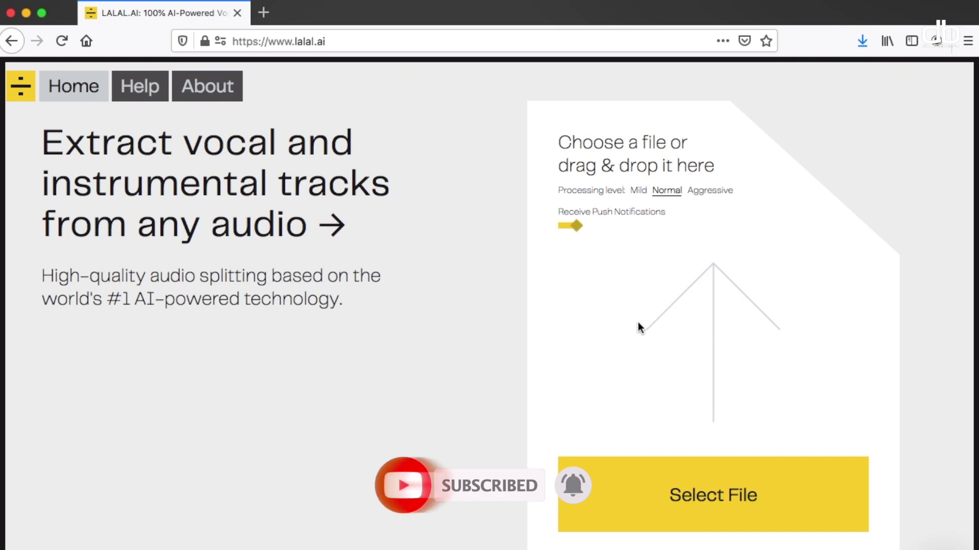
# - Upload Flamakae Baby.mp3 from the Desktop to split it into Vocal and Instrumental previews
pyautogui.click(701, 516)
pyautogui.click(391, 141)
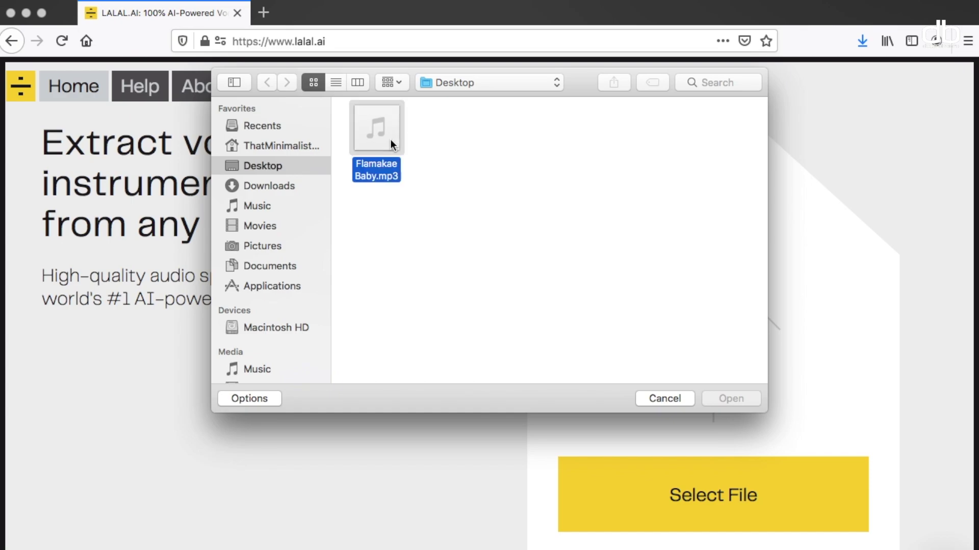
pyautogui.click(738, 400)
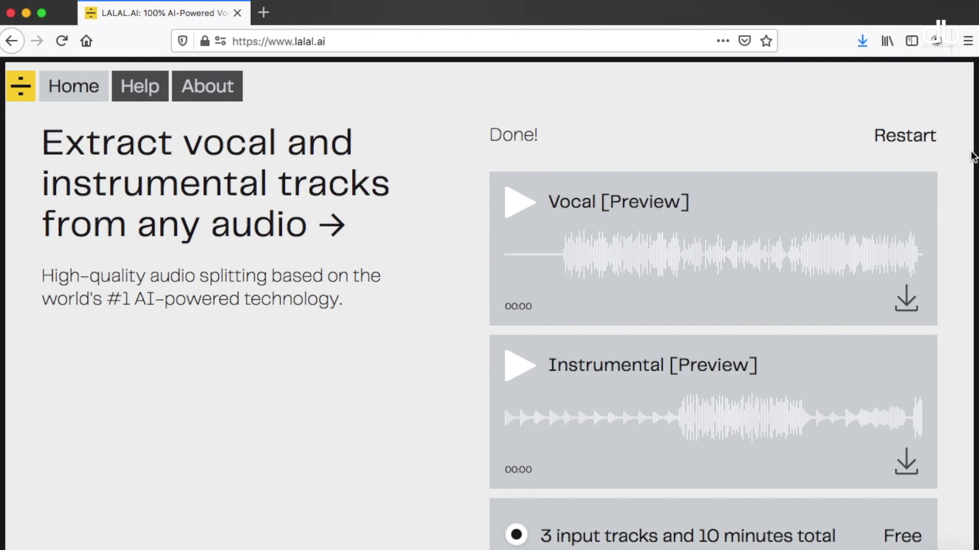
# - Play the Vocal preview and skip ahead, then play the Instrumental preview and stop it at 00:50
pyautogui.scroll(-2, 972, 157)
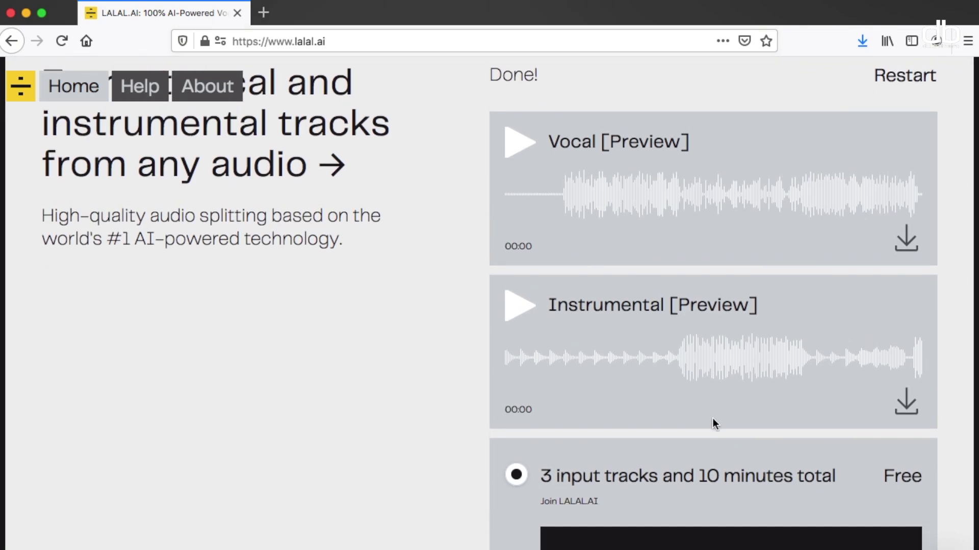
pyautogui.click(519, 143)
pyautogui.click(562, 200)
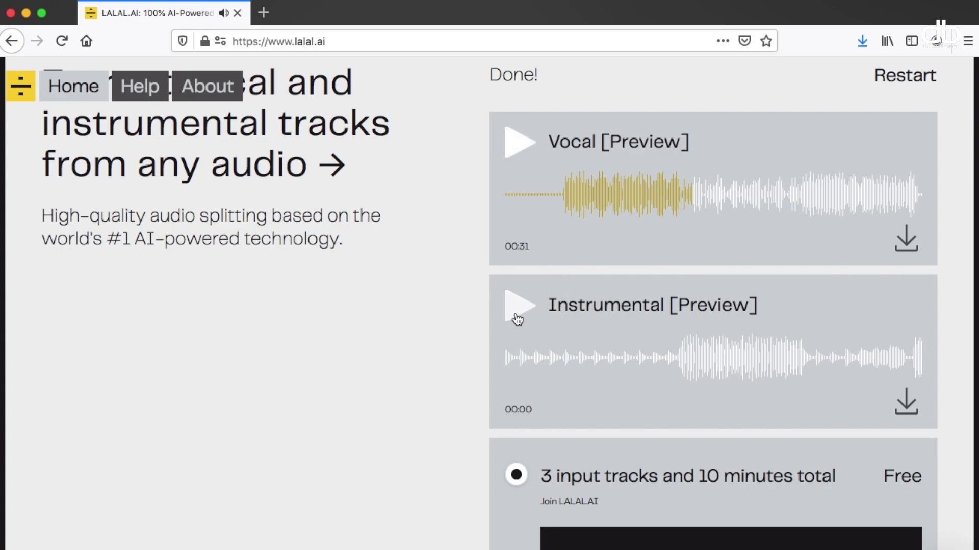
pyautogui.click(517, 320)
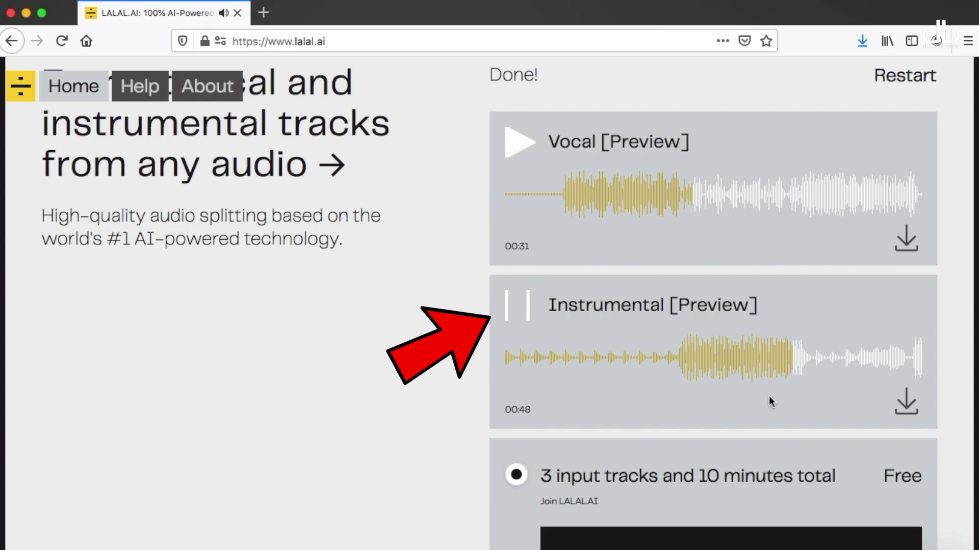
pyautogui.click(518, 306)
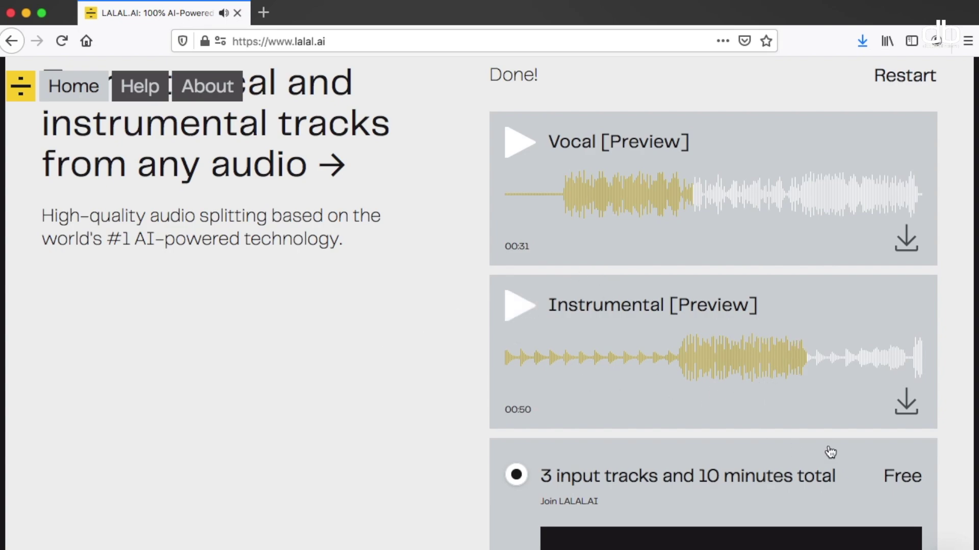
# - Request full-track processing and submit the account e-mail address for a sign-in link
pyautogui.scroll(-3, 830, 453)
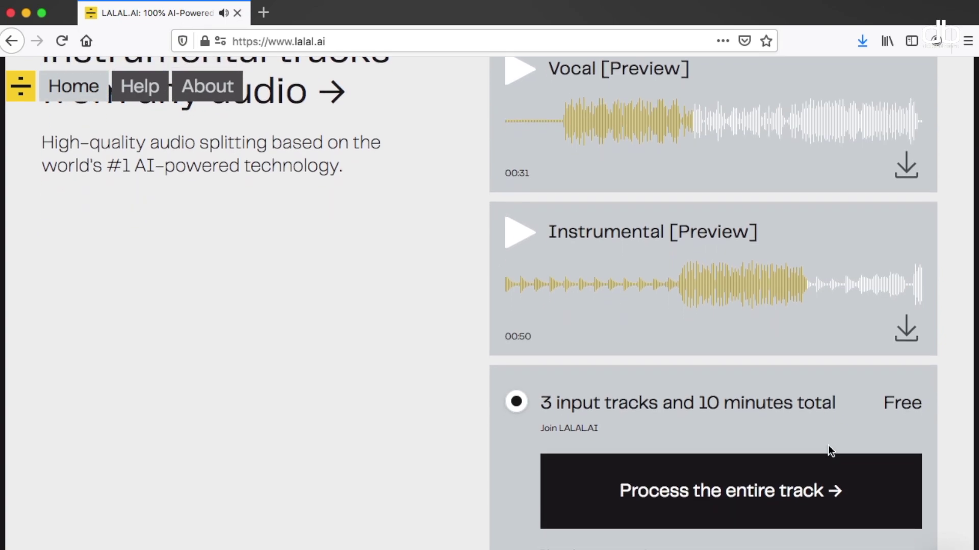
pyautogui.scroll(-2, 948, 414)
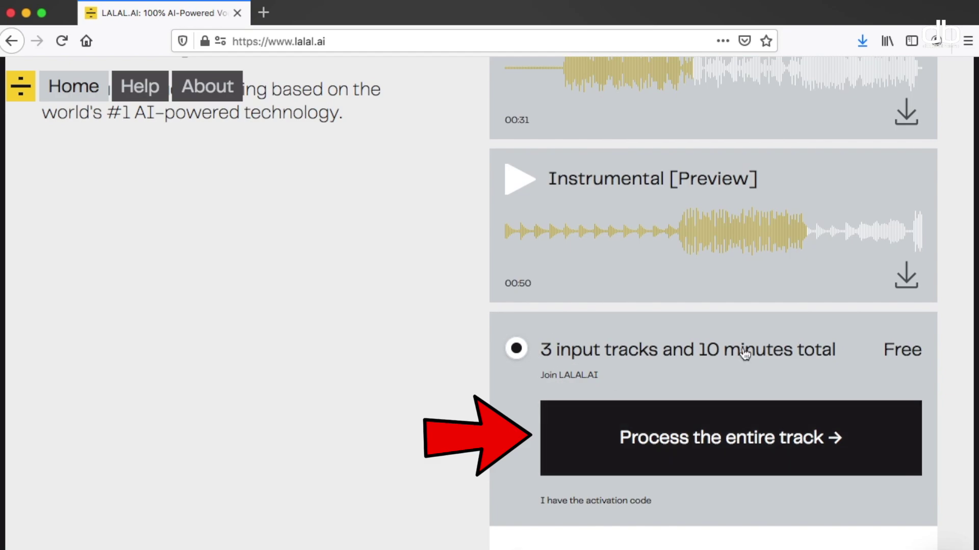
pyautogui.click(741, 443)
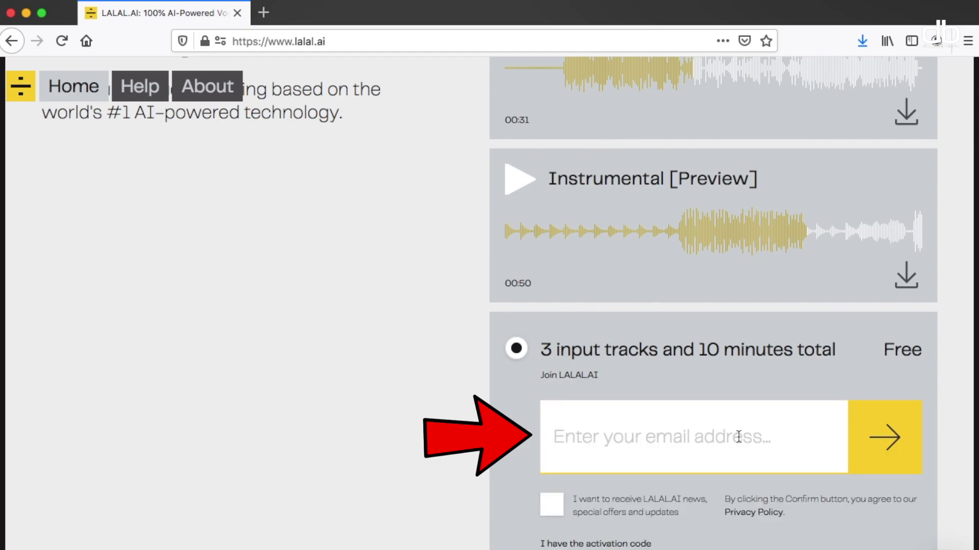
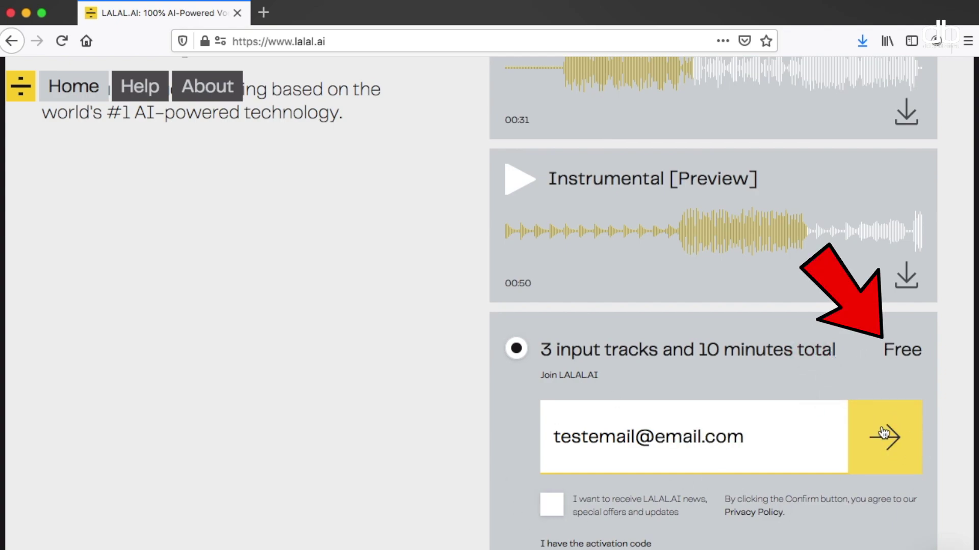
pyautogui.click(885, 434)
# - Open Gmail in a new tab and follow the sign-in link in the Lalalai email
pyautogui.click(263, 12)
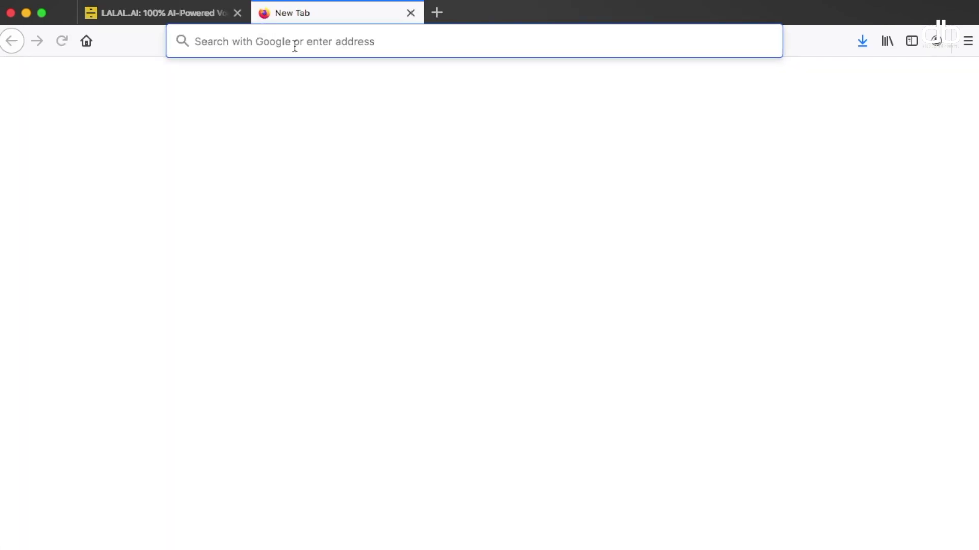
pyautogui.write('gmail.com\\')
pyautogui.press('Return')
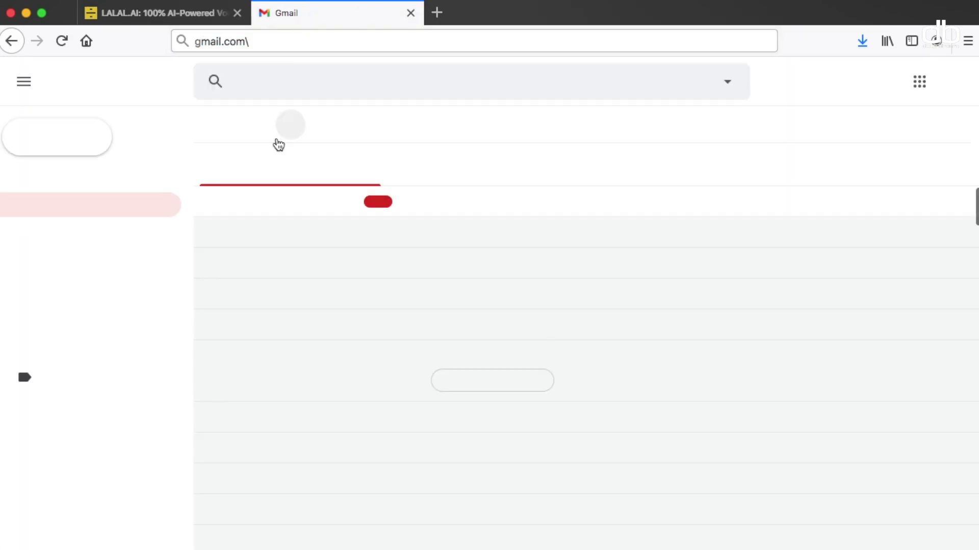
pyautogui.click(435, 202)
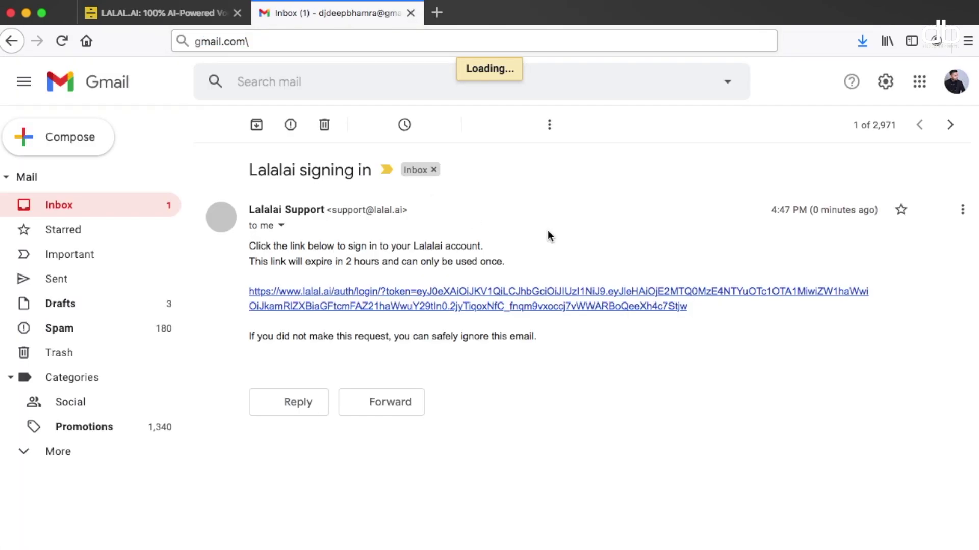
pyautogui.click(765, 301)
pyautogui.scroll(-3, 830, 363)
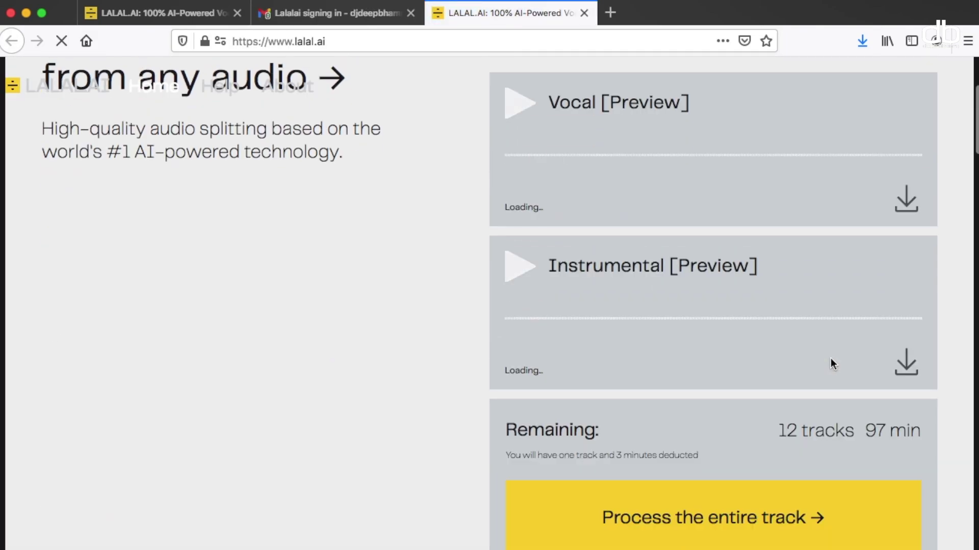
# - Process the entire Flamakae Baby track into full-length stems
pyautogui.scroll(-3, 830, 362)
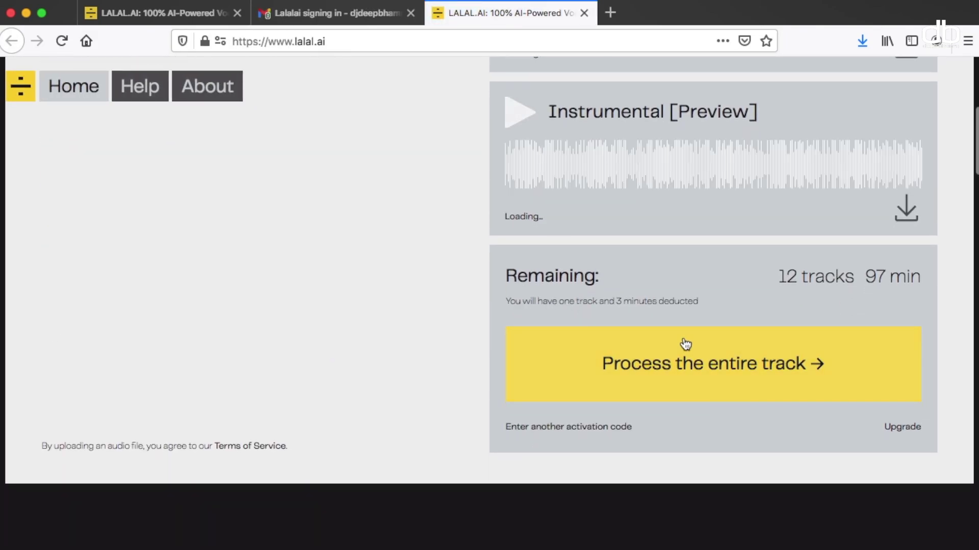
pyautogui.click(702, 391)
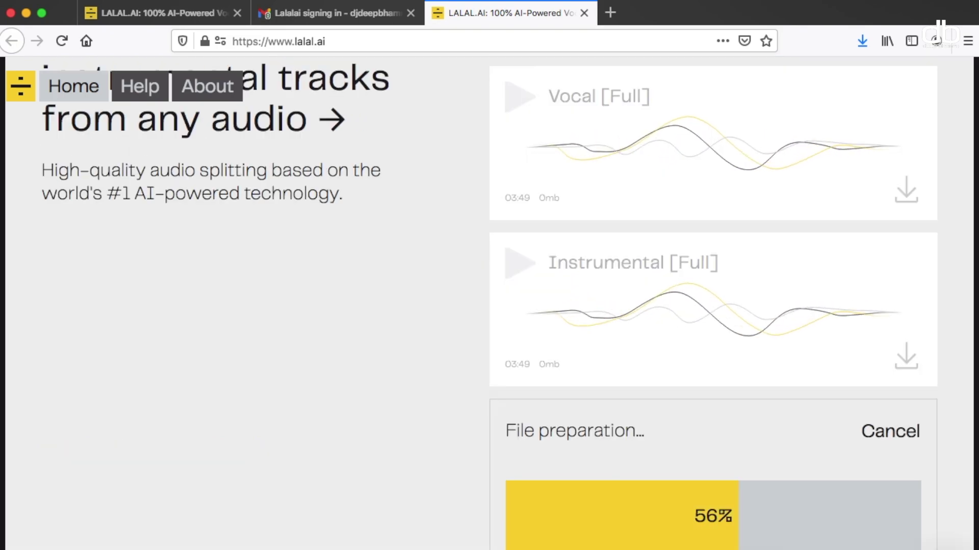
pyautogui.scroll(-5, 530, 434)
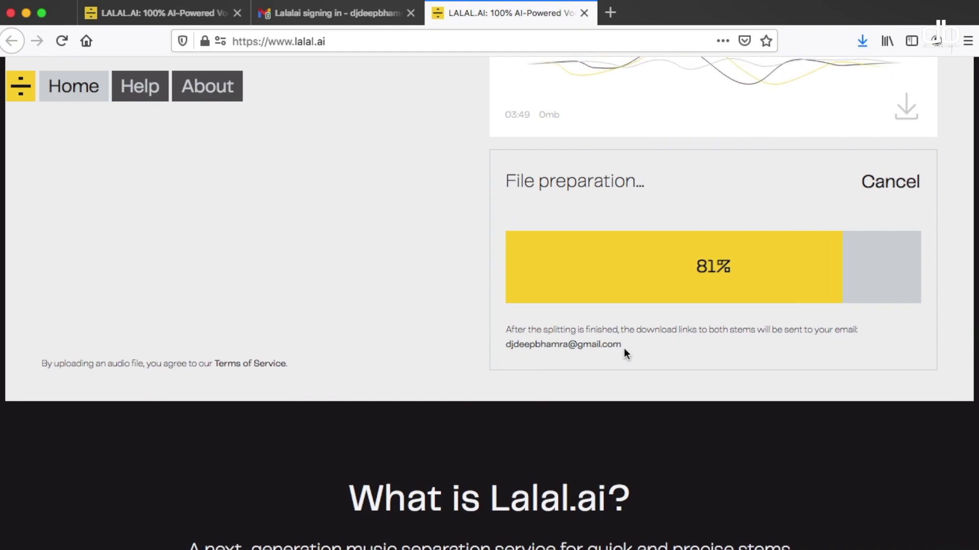
pyautogui.scroll(2, 624, 349)
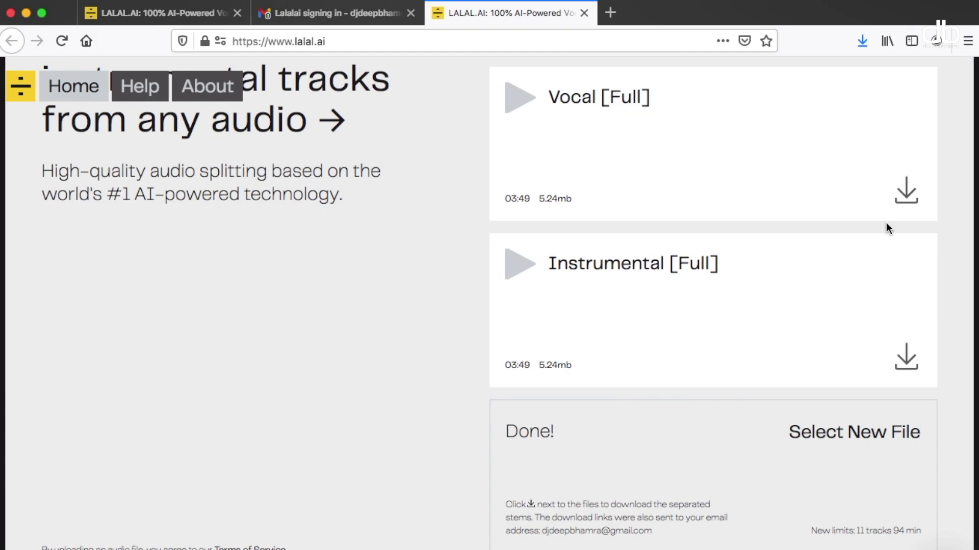
# - Save the full Vocal and Instrumental MP3 stems to Downloads and show them in Finder
pyautogui.click(906, 192)
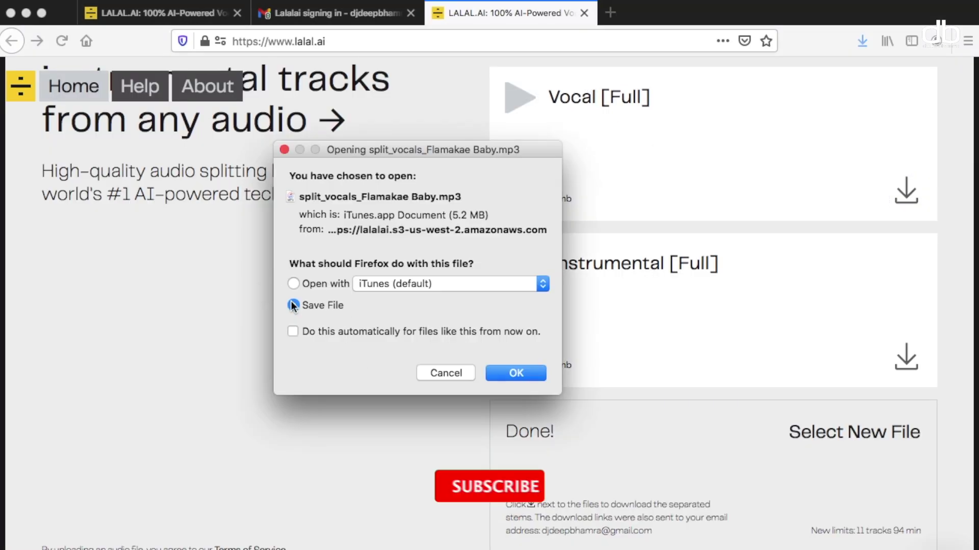
pyautogui.click(293, 305)
pyautogui.click(515, 373)
pyautogui.click(905, 357)
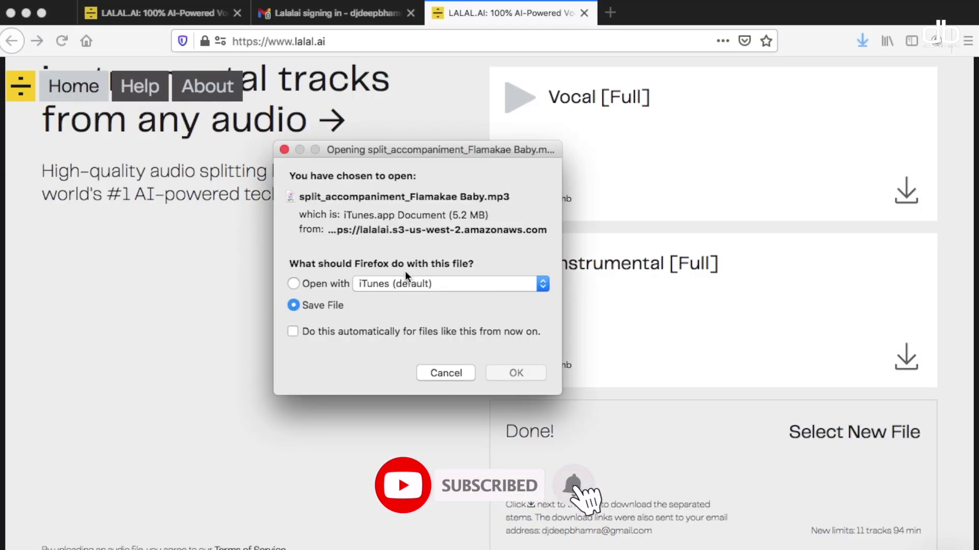
pyautogui.click(516, 373)
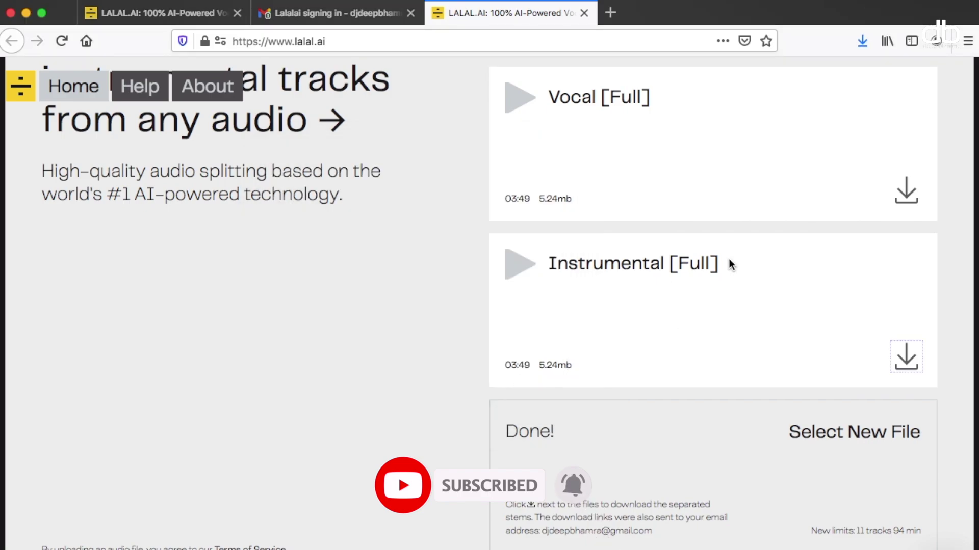
pyautogui.click(656, 379)
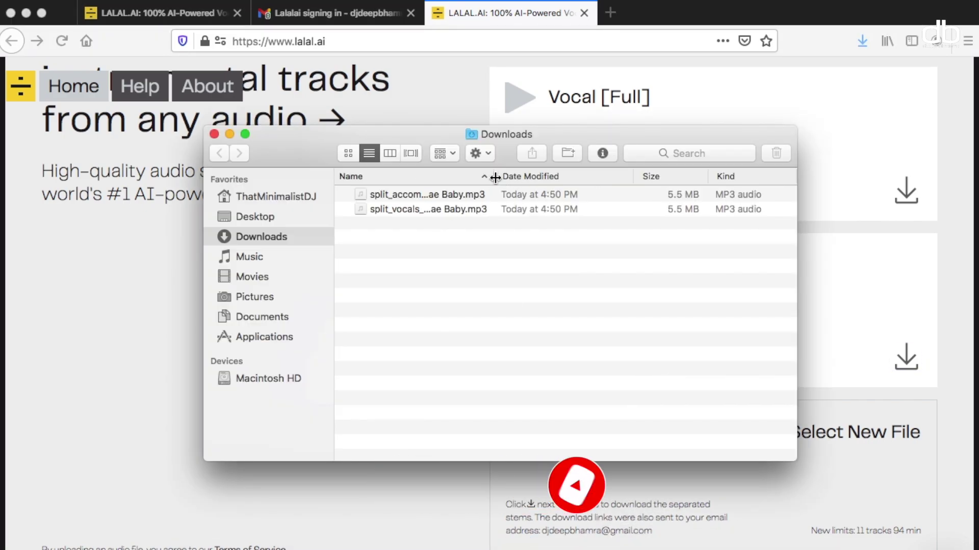
# - Widen the Name column and preview split_vocals_Flamakae Baby.mp3 to confirm its full 3:49 length
pyautogui.doubleClick(495, 178)
pyautogui.click(413, 209)
pyautogui.press('space')
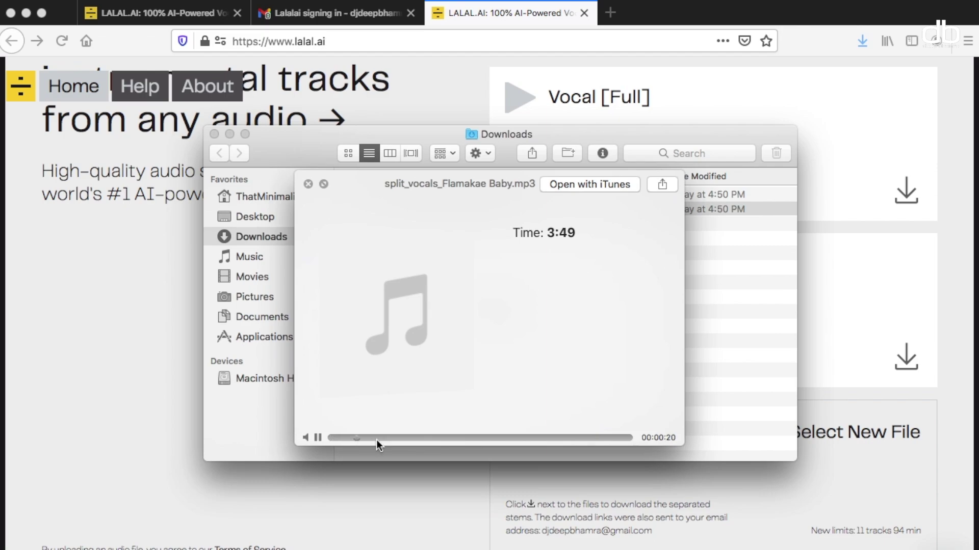
pyautogui.click(310, 181)
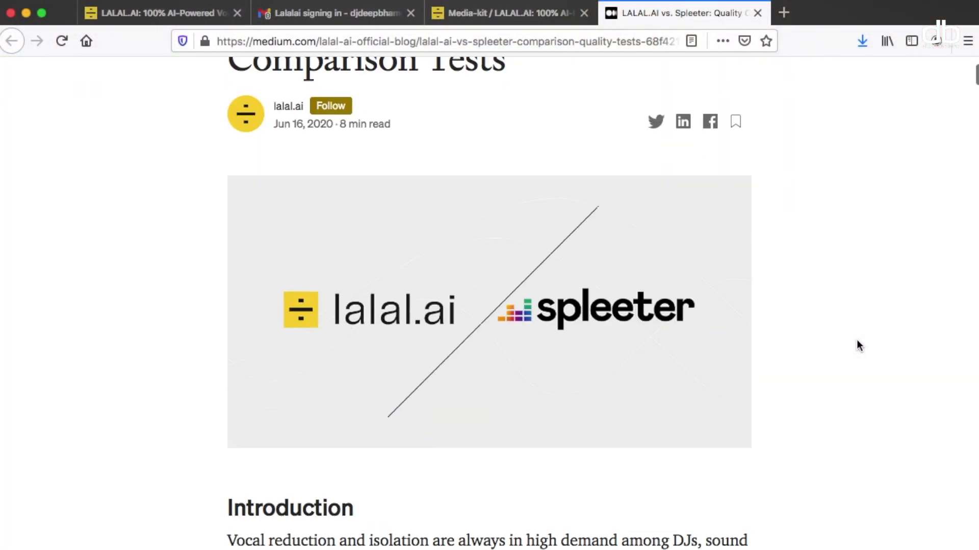
# - Scroll through the Medium article's LALAL.AI vs. Spleeter frequency-spectrum comparison figures
pyautogui.scroll(-10, 856, 340)
pyautogui.scroll(-20, 856, 339)
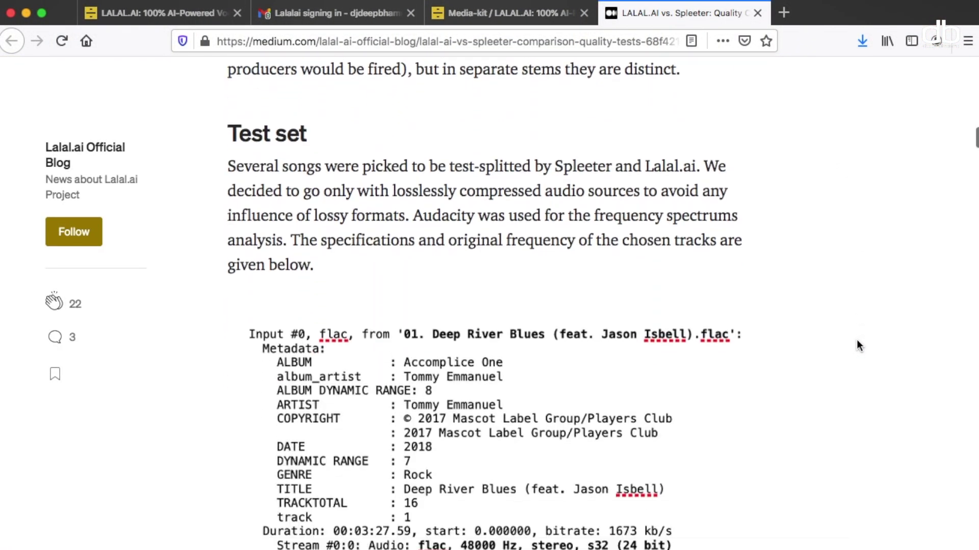
pyautogui.scroll(-20, 856, 339)
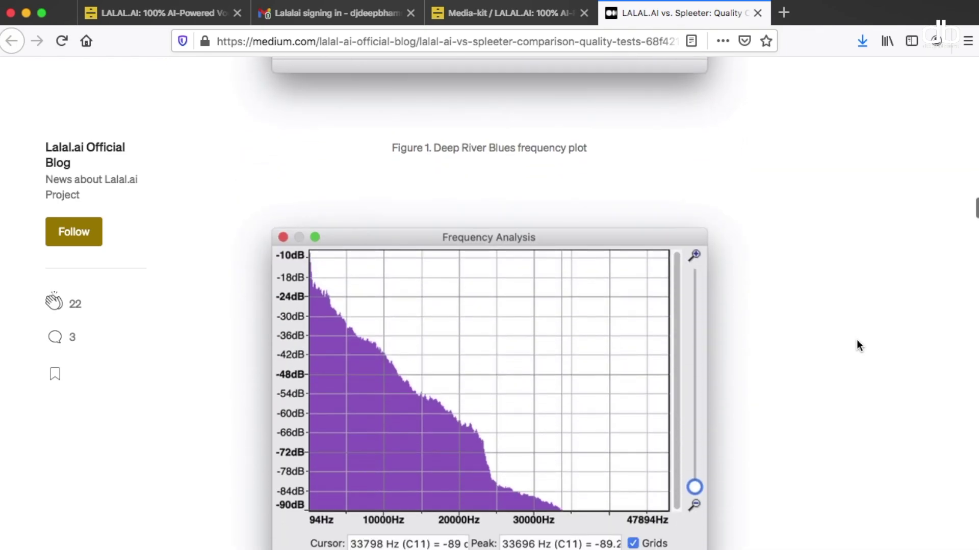
pyautogui.scroll(-20, 856, 345)
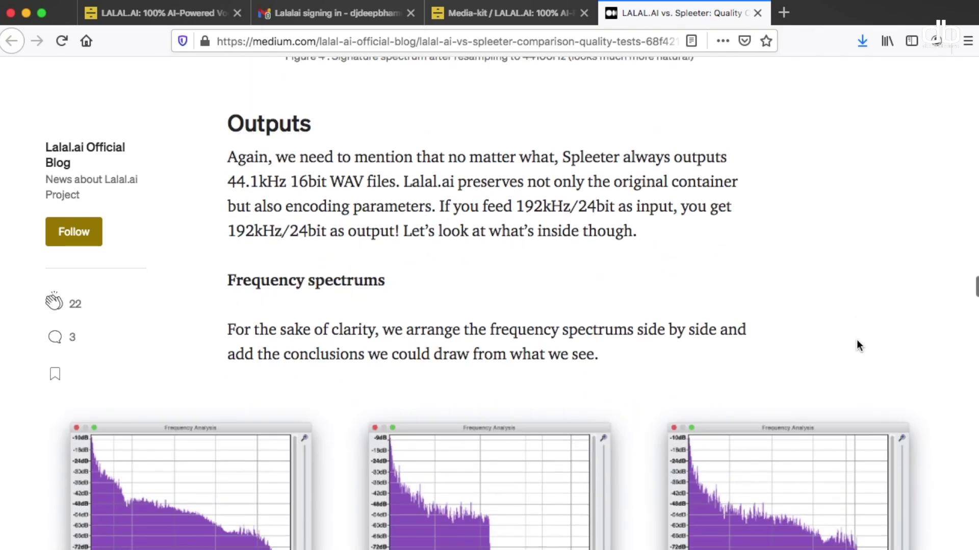
pyautogui.scroll(-20, 856, 346)
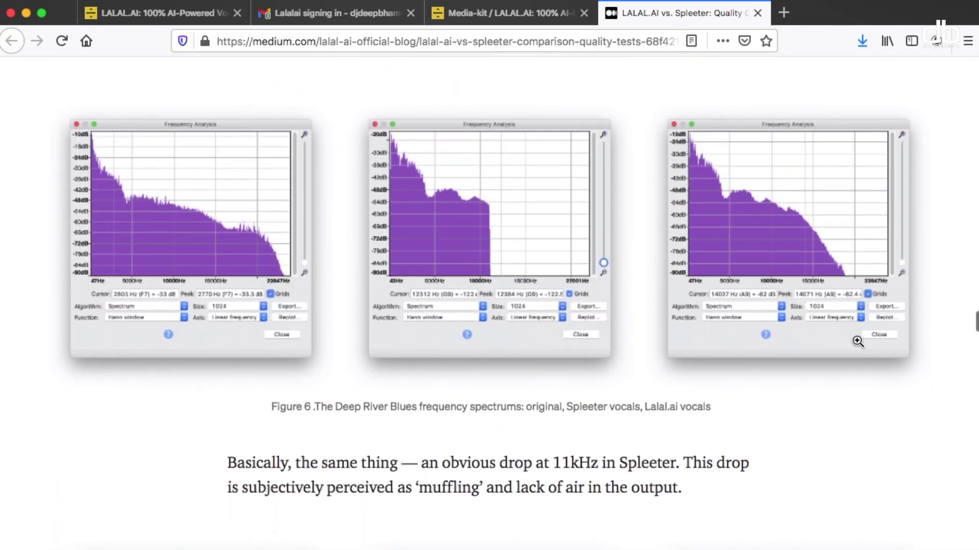
pyautogui.scroll(-12, 858, 341)
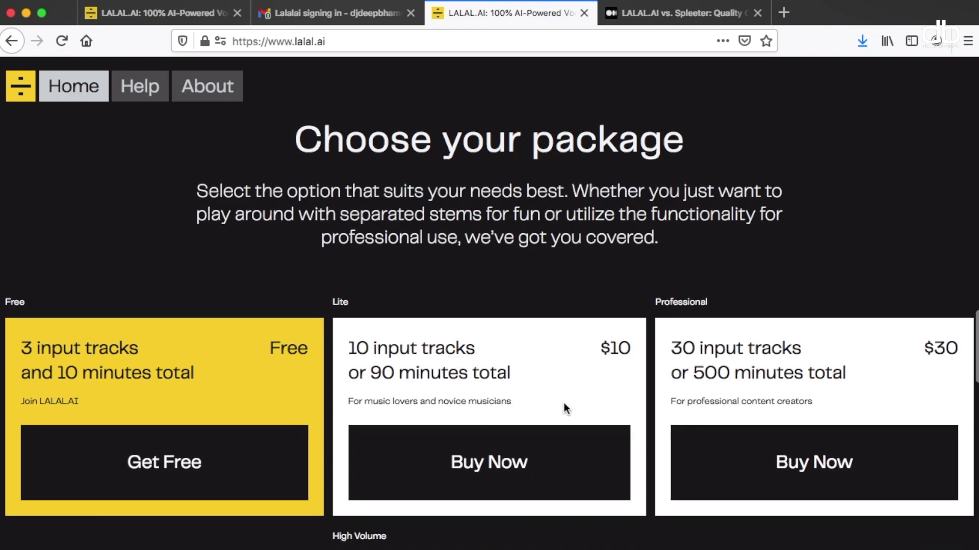
pyautogui.scroll(-3, 564, 403)
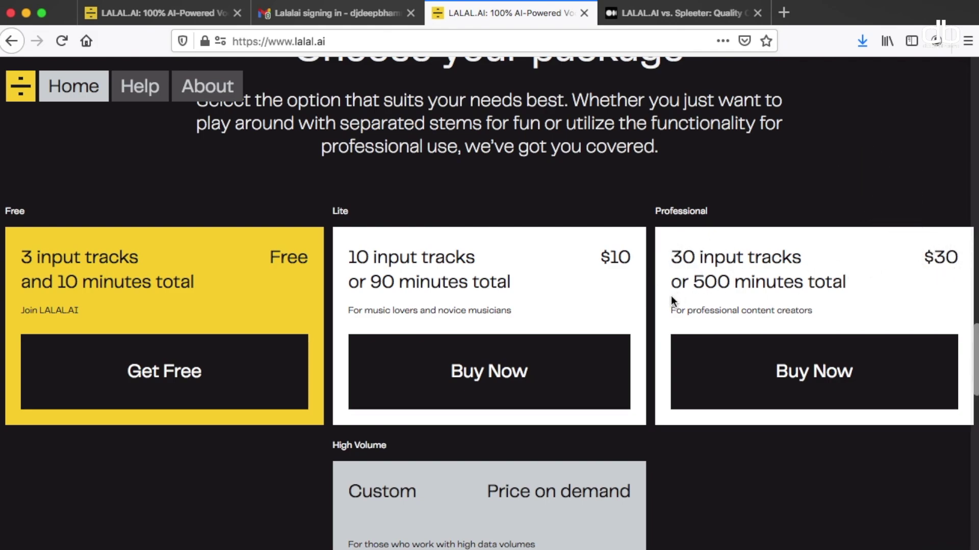
pyautogui.scroll(-2, 858, 299)
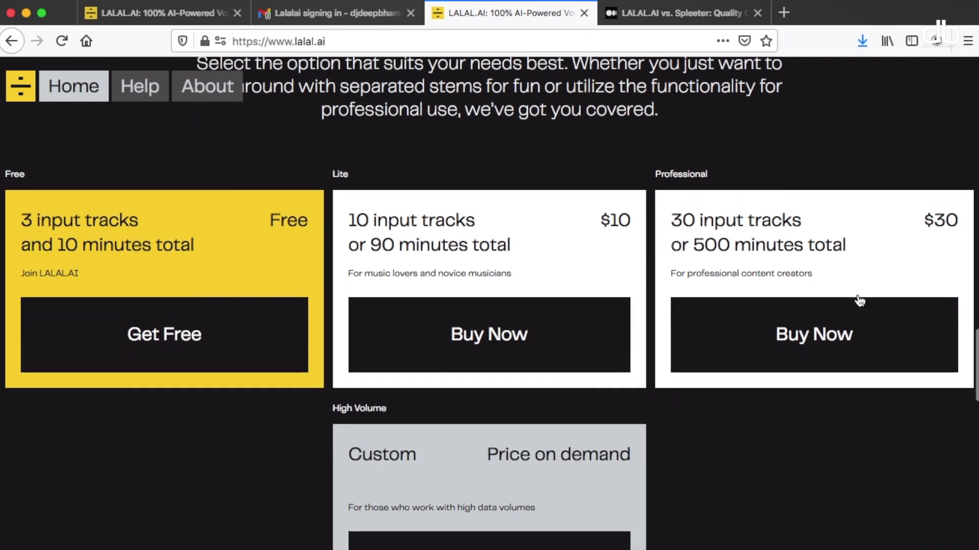
pyautogui.scroll(4, 865, 270)
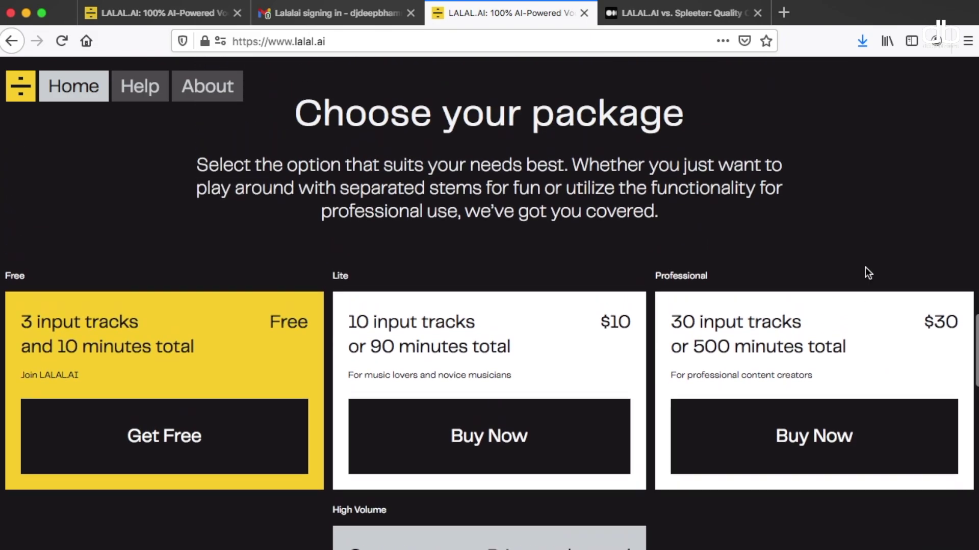
pyautogui.scroll(-4, 864, 267)
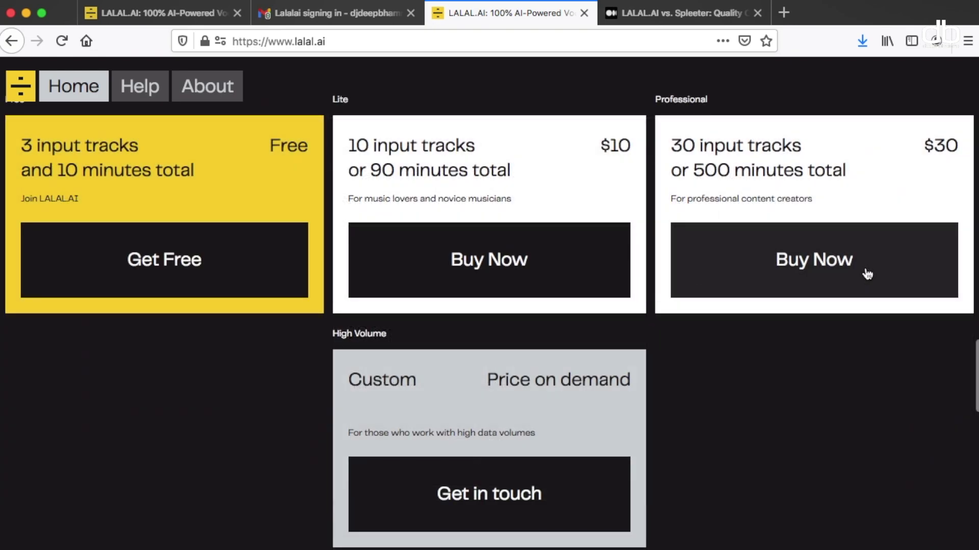